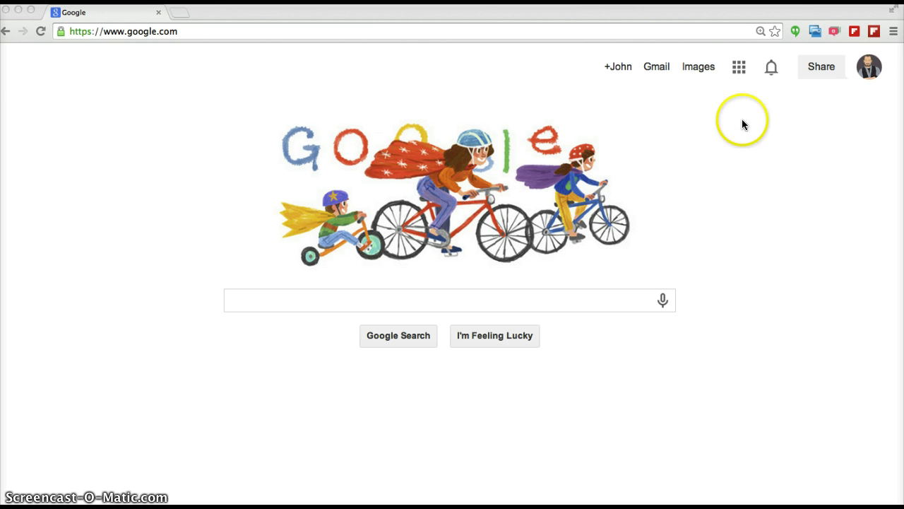
Open Google Translate from the expanded list of Google apps.
{"action": "left_click", "coordinate": [739, 67]}
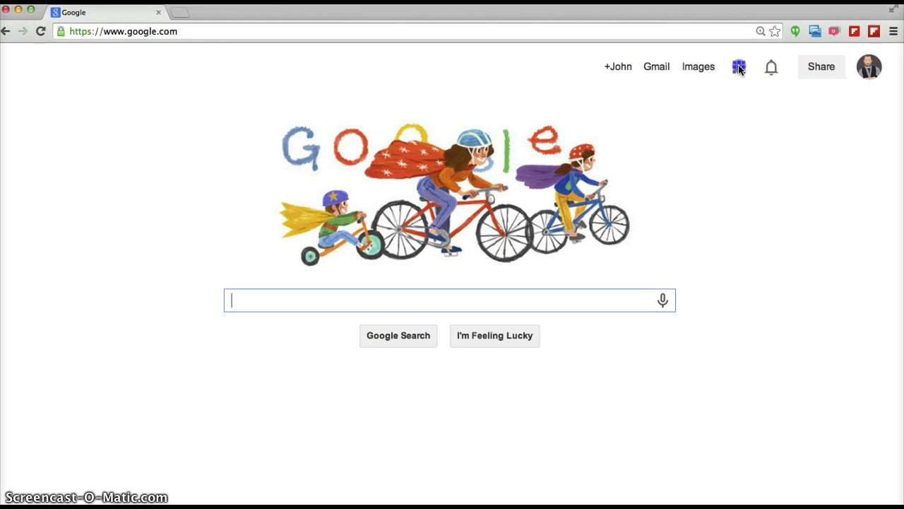
{"action": "left_click", "coordinate": [739, 67]}
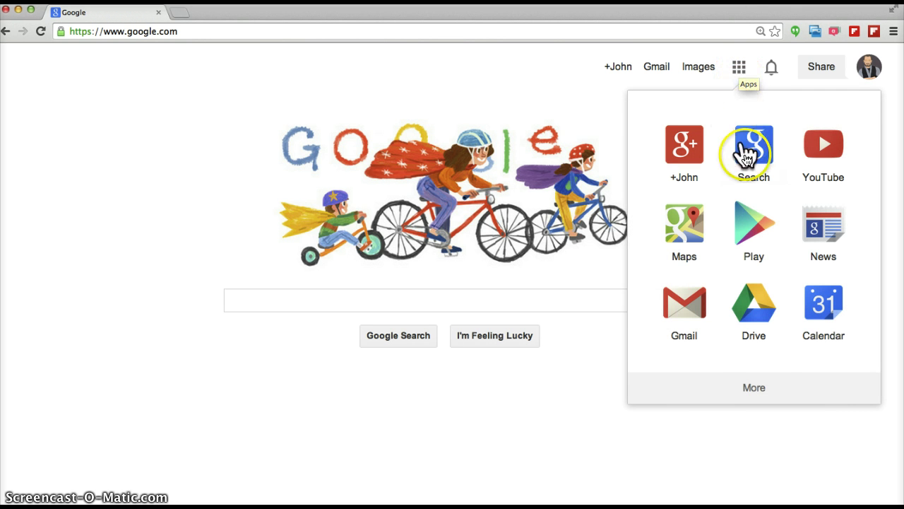
{"action": "left_click", "coordinate": [754, 389]}
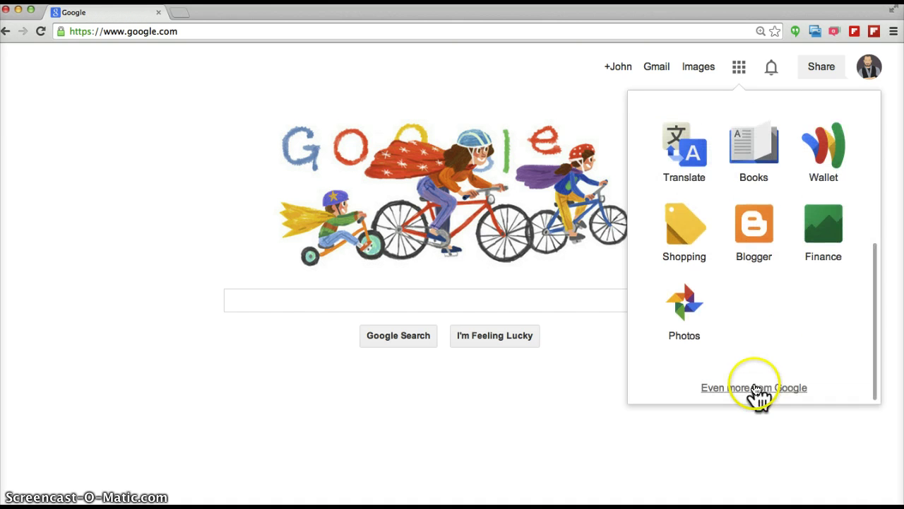
{"action": "left_click", "coordinate": [681, 148]}
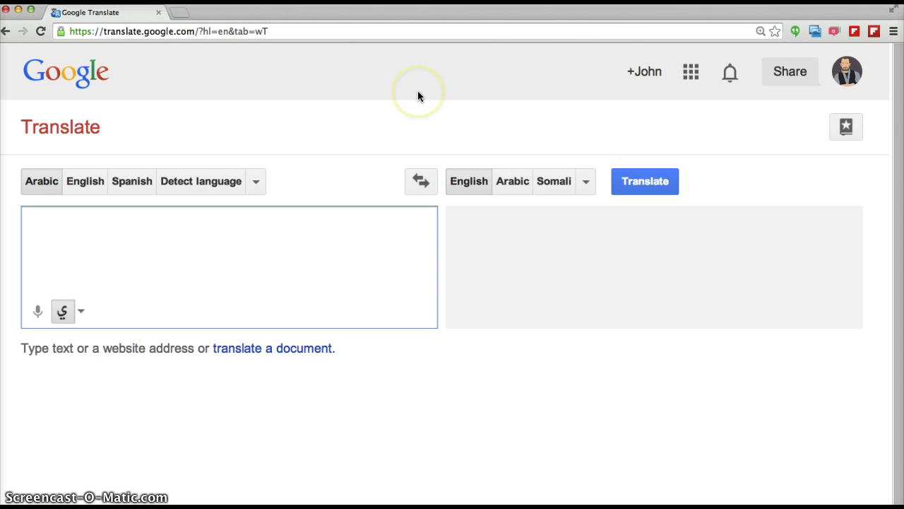
{"action": "left_click", "coordinate": [382, 100]}
{"action": "left_click", "coordinate": [371, 106]}
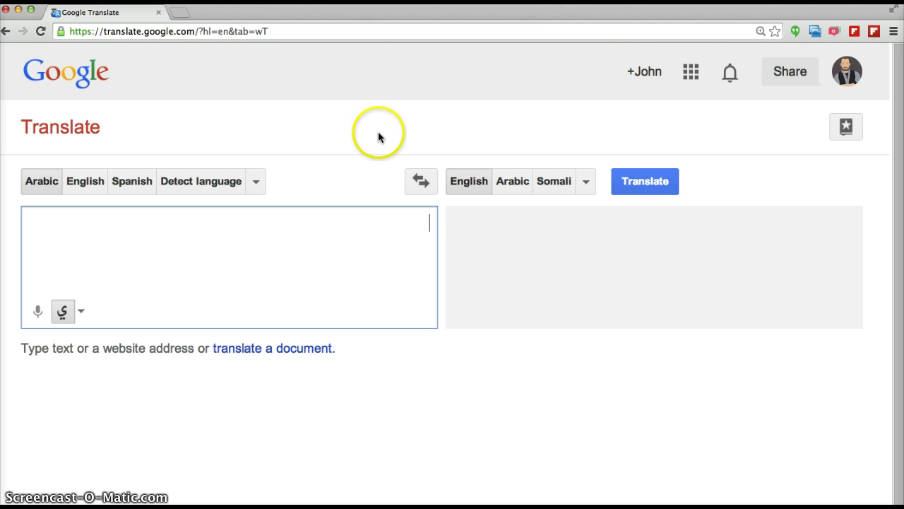
Translate the word "Inseparable" from English to Somali.
{"action": "left_click", "coordinate": [84, 182]}
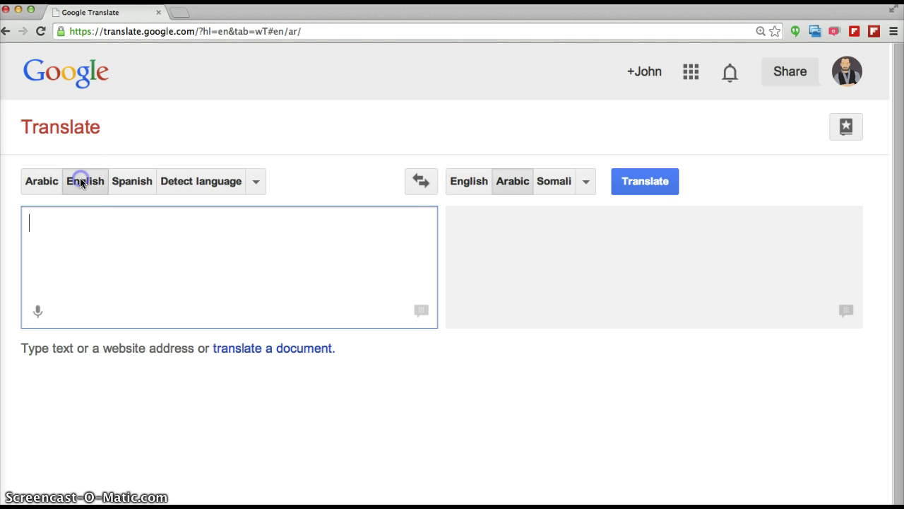
{"action": "left_click", "coordinate": [556, 181]}
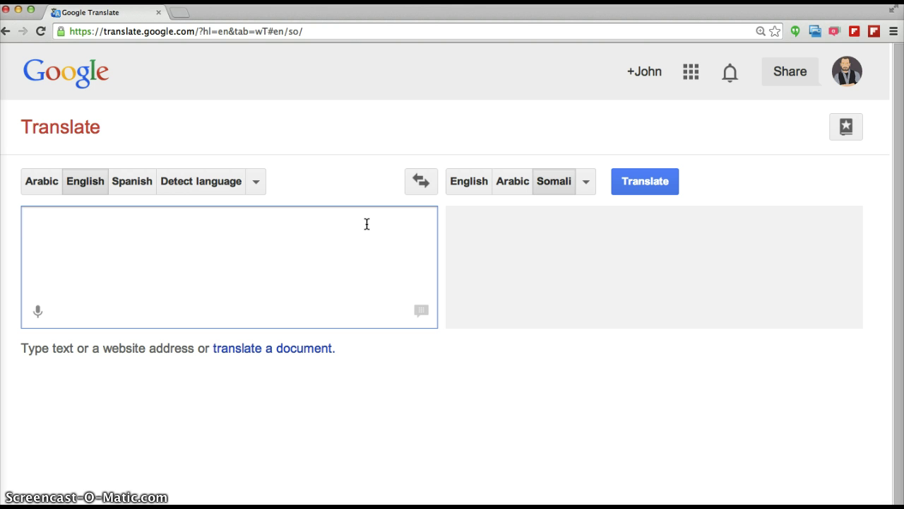
{"action": "type", "text": "Inseparable"}
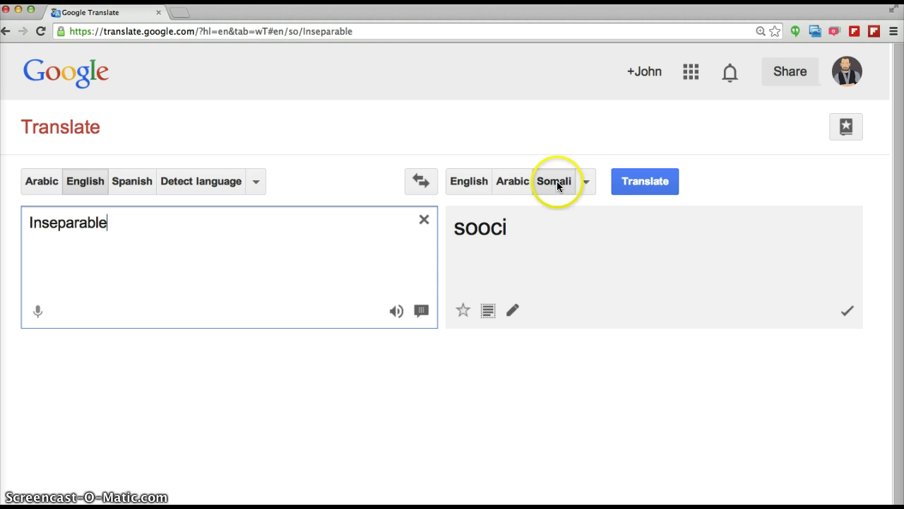
Save the Somali translation of "Inseparable" to the Phrasebook and show the saved phrases.
{"action": "left_click", "coordinate": [462, 312]}
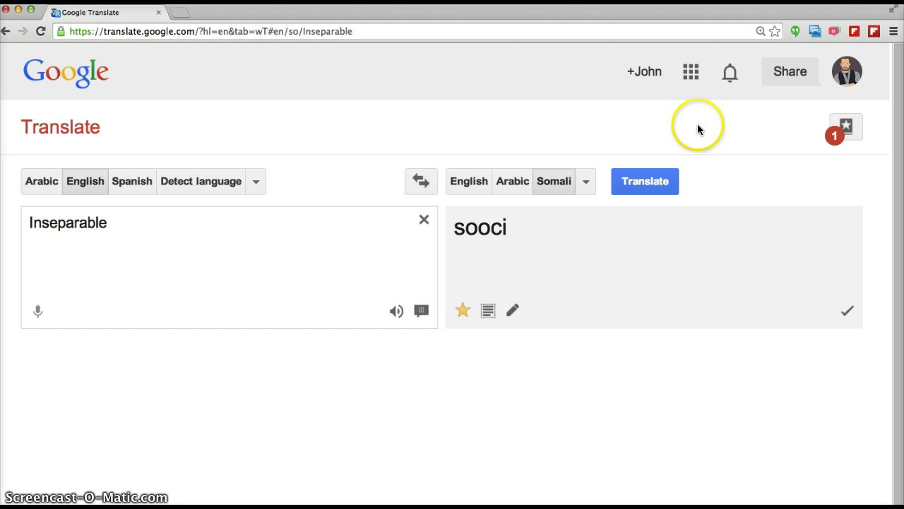
{"action": "left_click", "coordinate": [846, 127]}
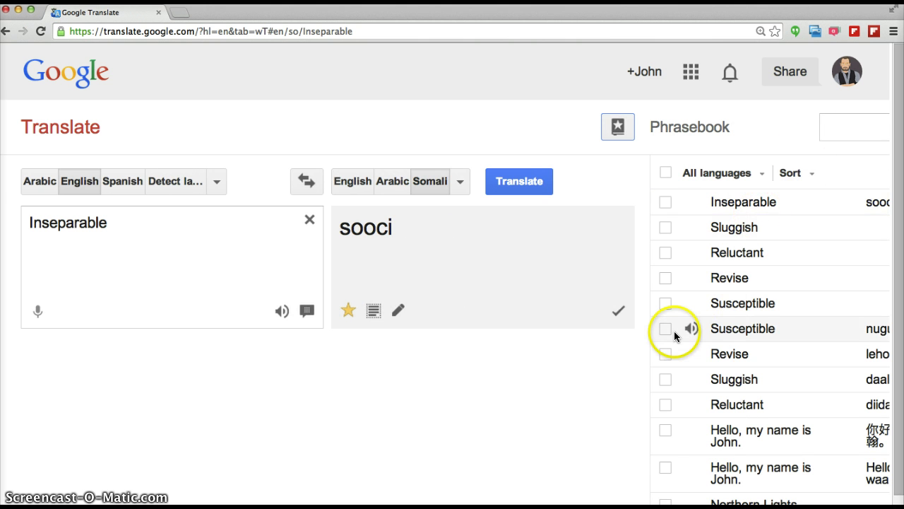
{"action": "scroll", "coordinate": [578, 401], "scroll_direction": "right", "scroll_amount": 5}
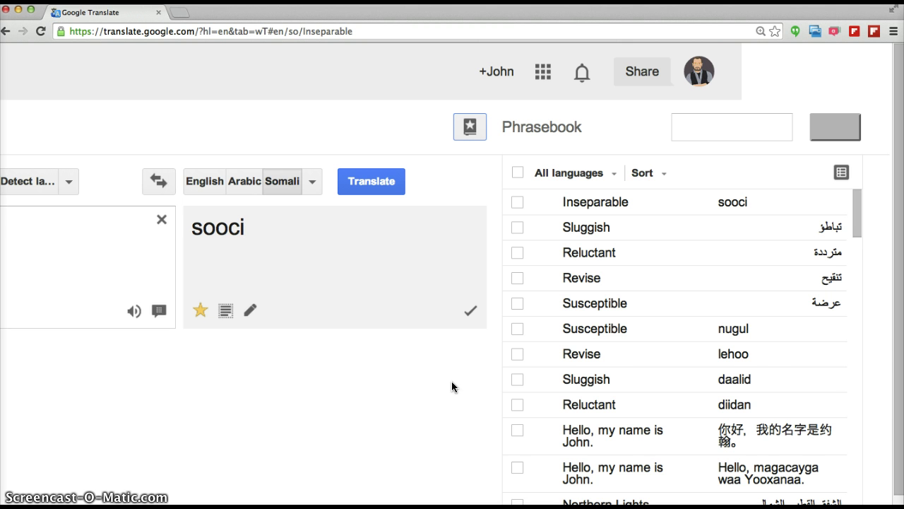
{"action": "scroll", "coordinate": [452, 386], "scroll_direction": "left", "scroll_amount": 2}
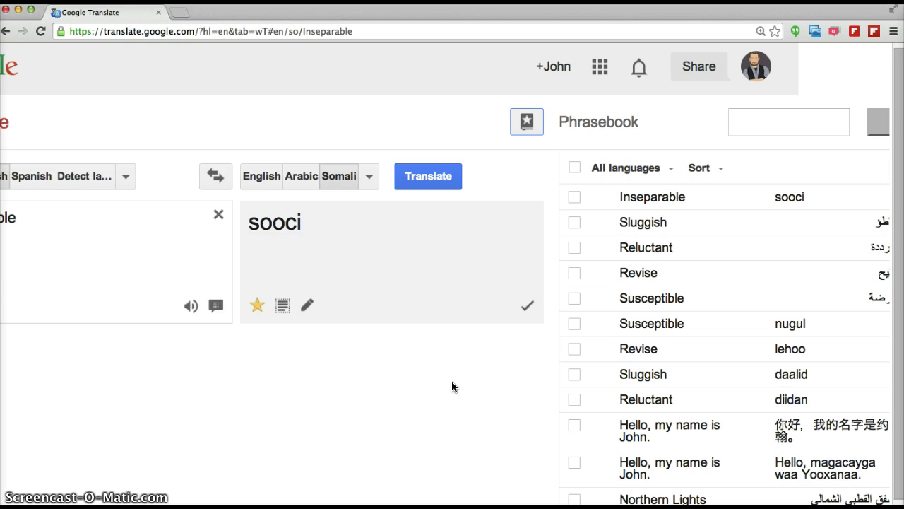
{"action": "scroll", "coordinate": [451, 387], "scroll_direction": "left", "scroll_amount": 2}
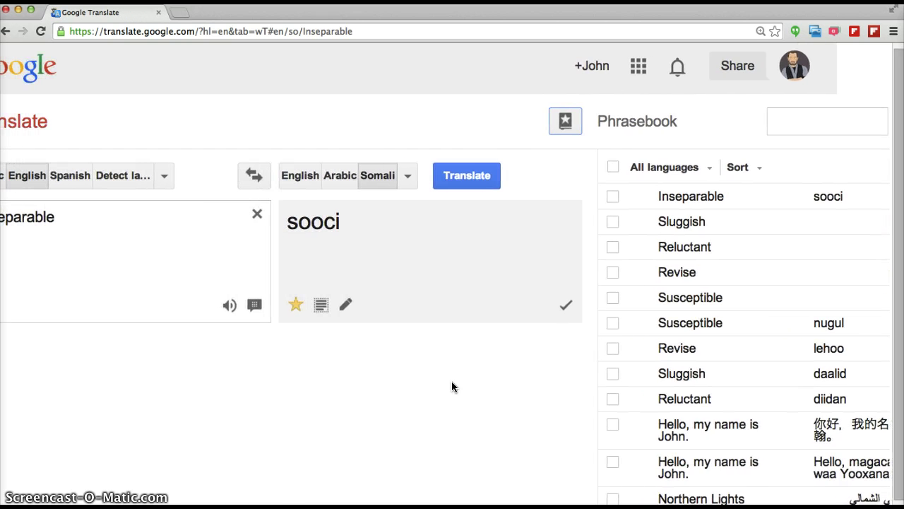
{"action": "scroll", "coordinate": [452, 386], "scroll_direction": "left", "scroll_amount": 3}
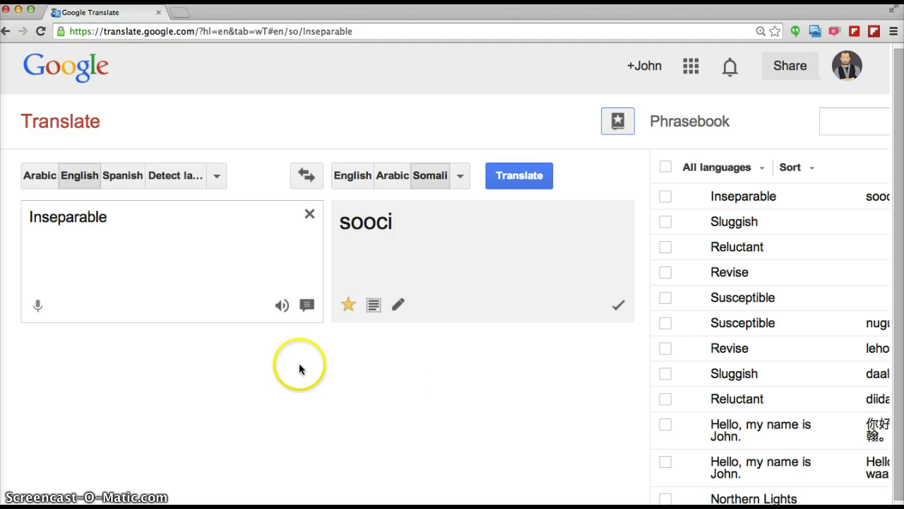
Listen to the English pronunciation of "Inseparable".
{"action": "left_click", "coordinate": [280, 309]}
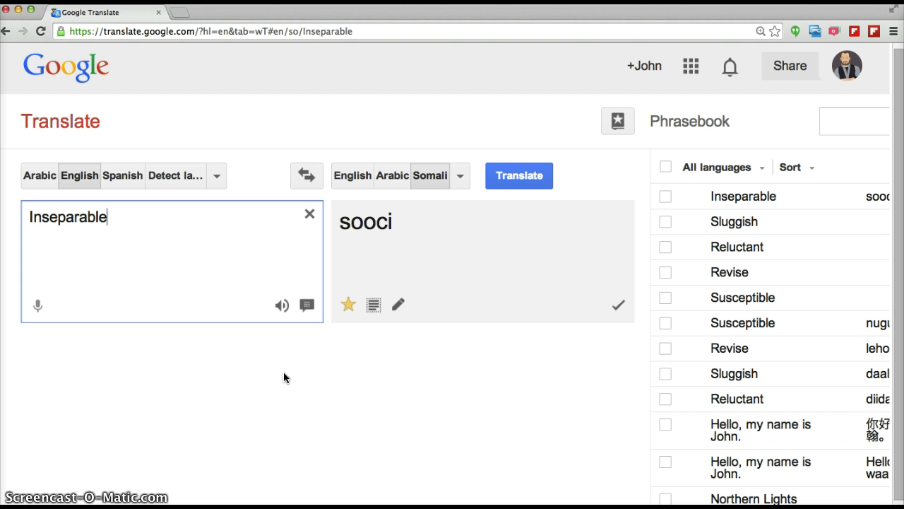
{"action": "left_click", "coordinate": [112, 322]}
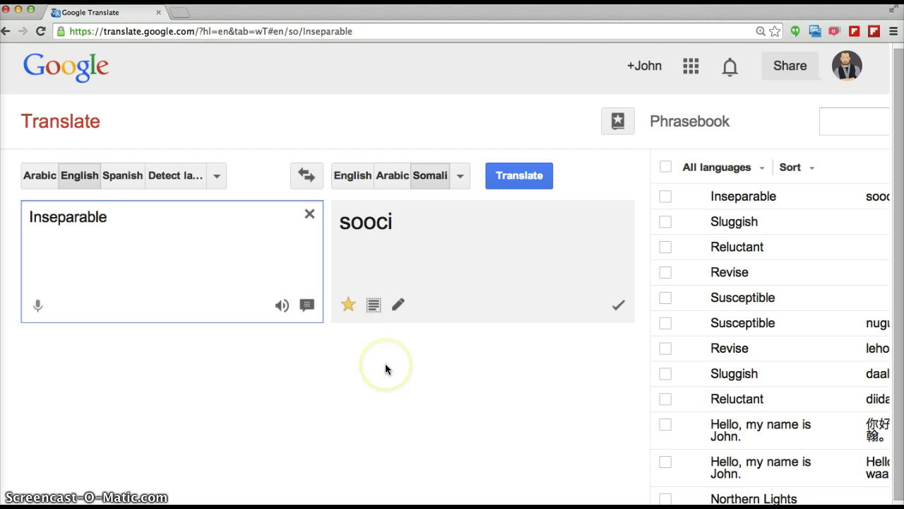
Look through the saved phrases and their translations in the Phrasebook, then return to the start of the list.
{"action": "scroll", "coordinate": [384, 364], "scroll_direction": "right", "scroll_amount": 5}
{"action": "scroll", "coordinate": [385, 367], "scroll_direction": "right", "scroll_amount": 3}
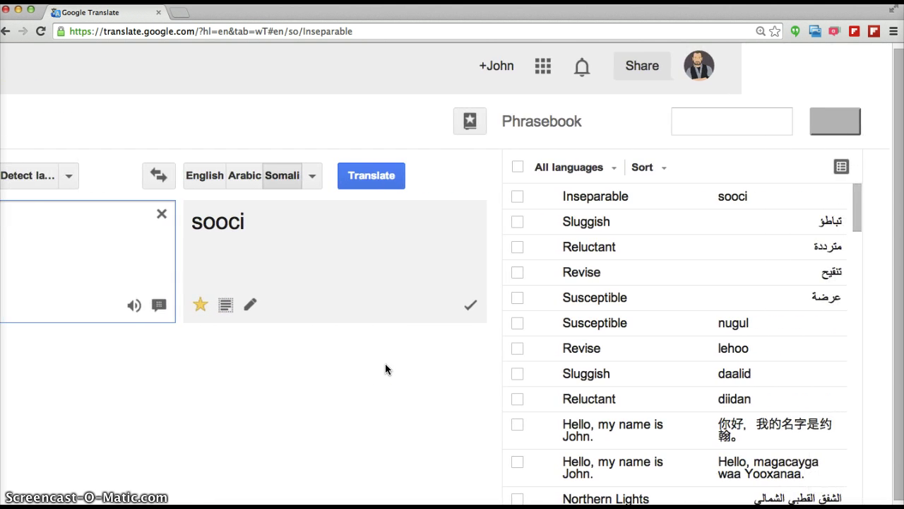
{"action": "scroll", "coordinate": [700, 296], "scroll_direction": "down", "scroll_amount": 8}
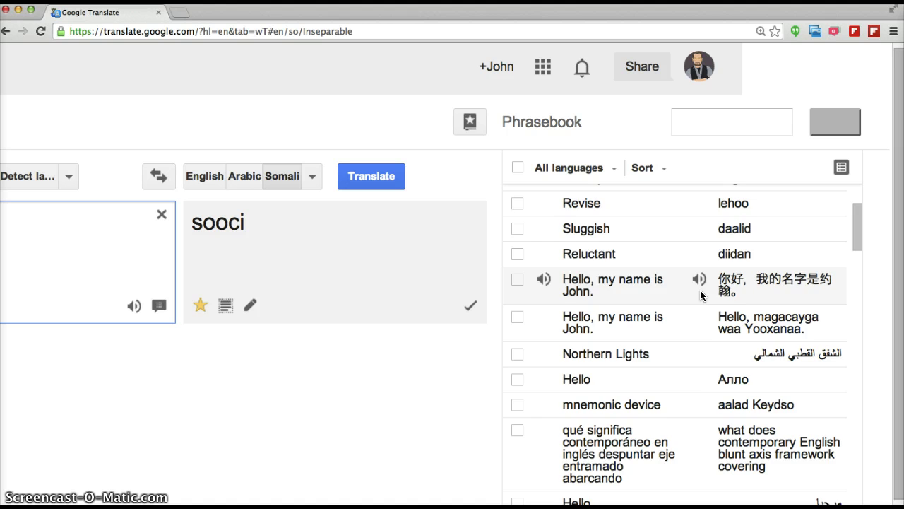
{"action": "scroll", "coordinate": [702, 296], "scroll_direction": "down", "scroll_amount": 5}
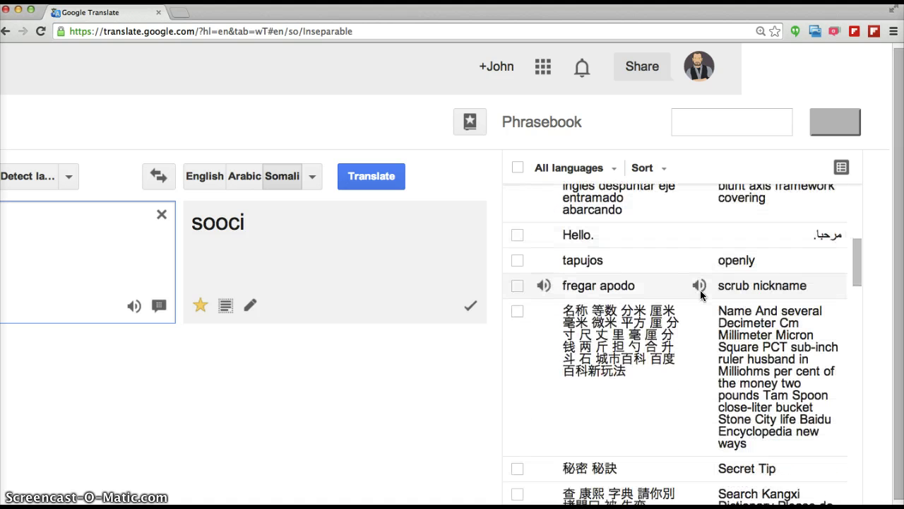
{"action": "scroll", "coordinate": [700, 297], "scroll_direction": "down", "scroll_amount": 5}
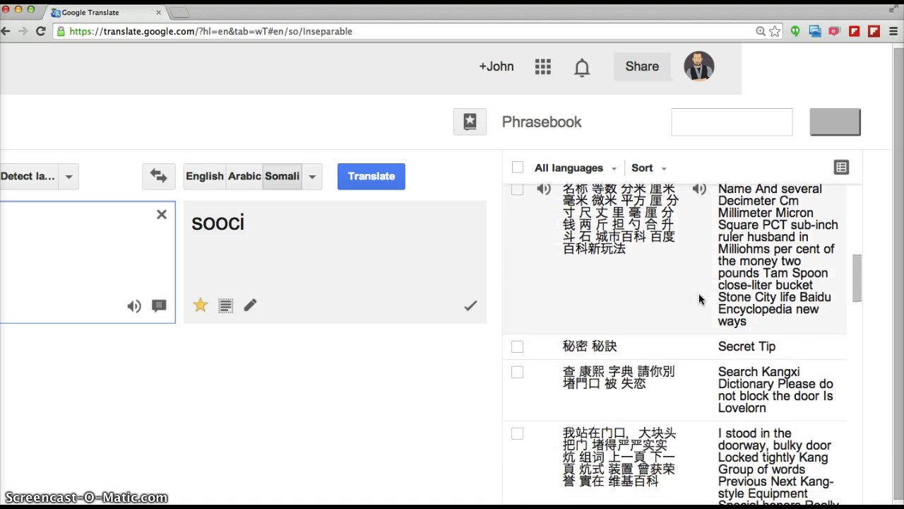
{"action": "scroll", "coordinate": [699, 293], "scroll_direction": "down", "scroll_amount": 9}
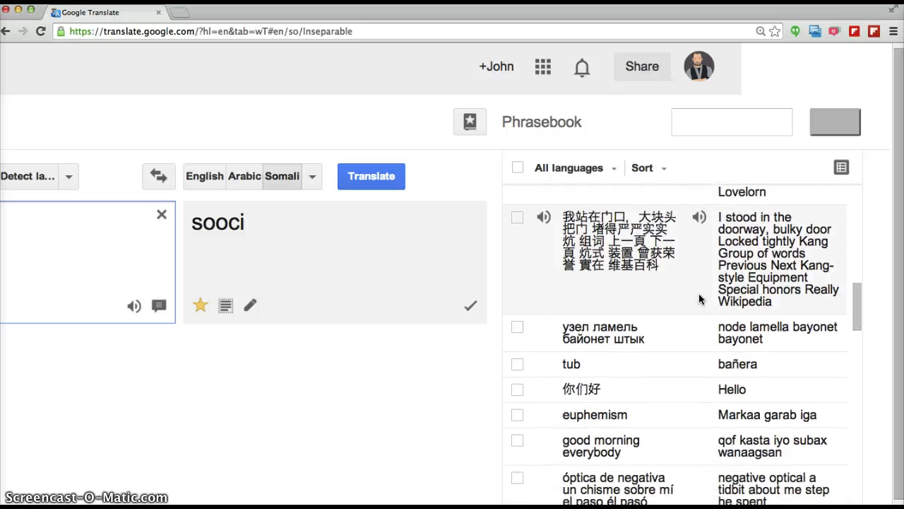
{"action": "scroll", "coordinate": [699, 293], "scroll_direction": "down", "scroll_amount": 3}
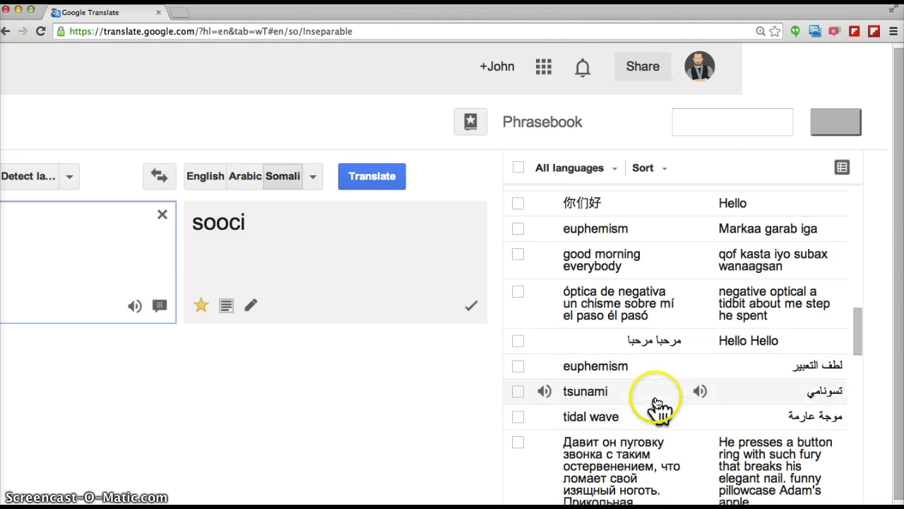
{"action": "scroll", "coordinate": [660, 403], "scroll_direction": "up", "scroll_amount": 4}
{"action": "scroll", "coordinate": [656, 282], "scroll_direction": "up", "scroll_amount": 9}
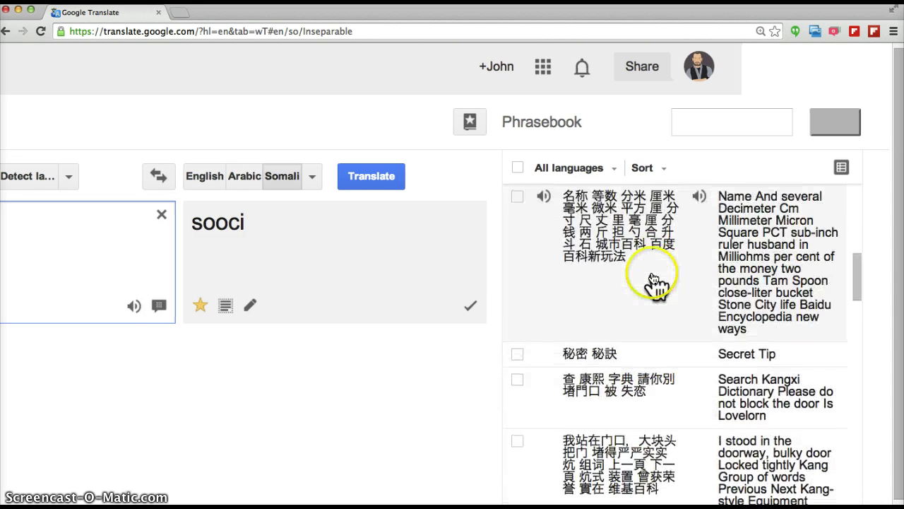
{"action": "scroll", "coordinate": [655, 272], "scroll_direction": "up", "scroll_amount": 14}
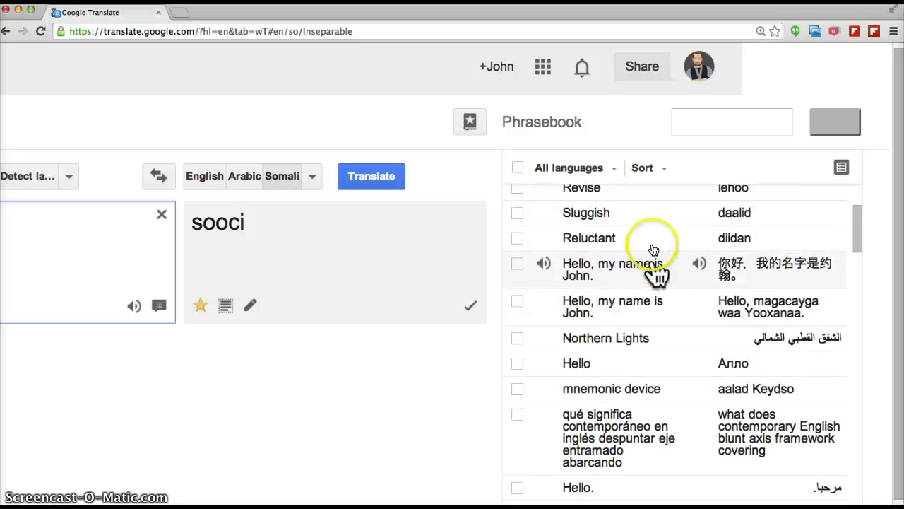
{"action": "scroll", "coordinate": [656, 244], "scroll_direction": "up", "scroll_amount": 3}
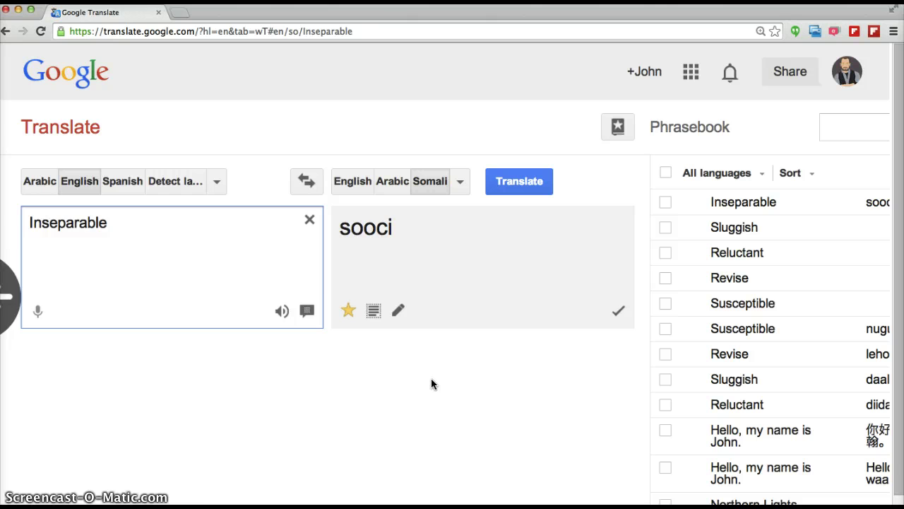
Delete the Arabic translation entry for "Sluggish" from the Phrasebook.
{"action": "scroll", "coordinate": [479, 393], "scroll_direction": "right", "scroll_amount": 4}
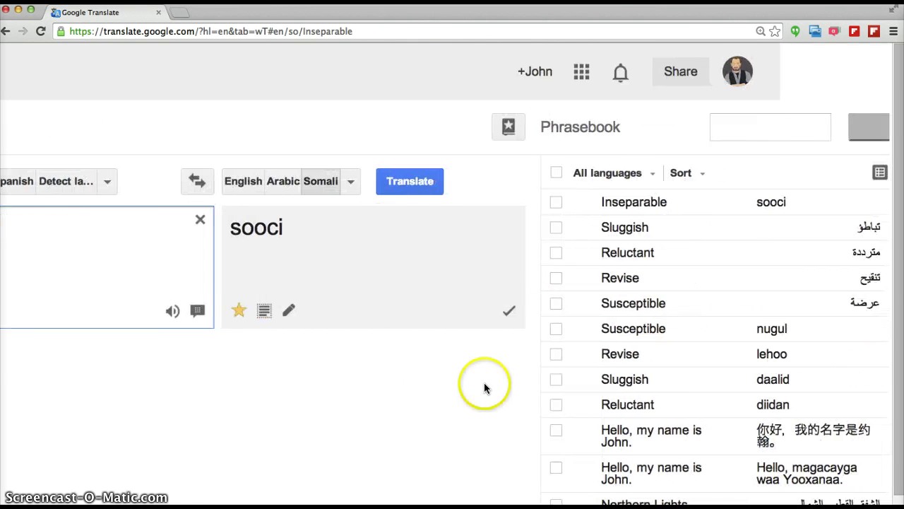
{"action": "left_click", "coordinate": [556, 228]}
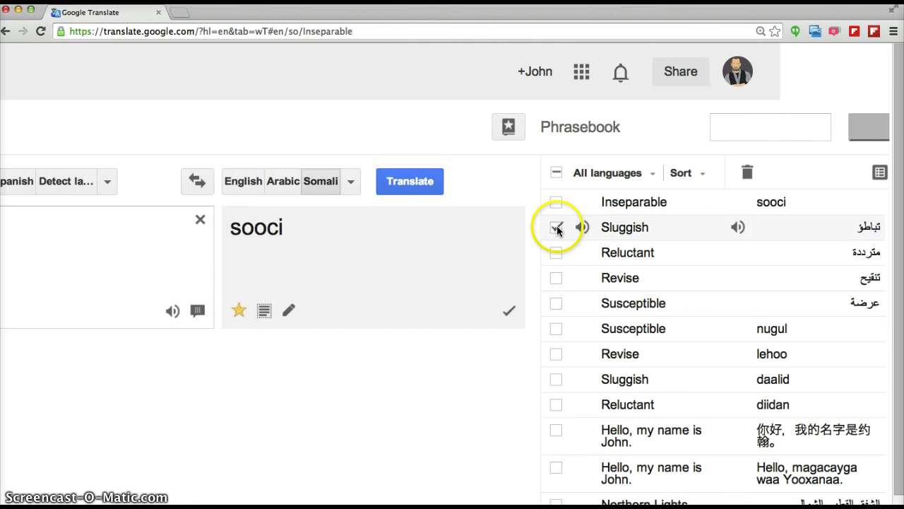
{"action": "left_click", "coordinate": [748, 172]}
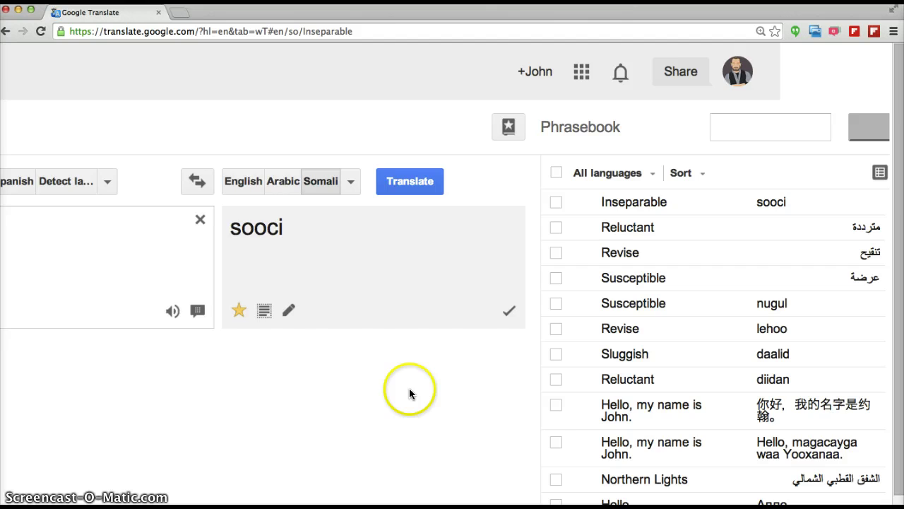
{"action": "scroll", "coordinate": [410, 388], "scroll_direction": "left", "scroll_amount": 3}
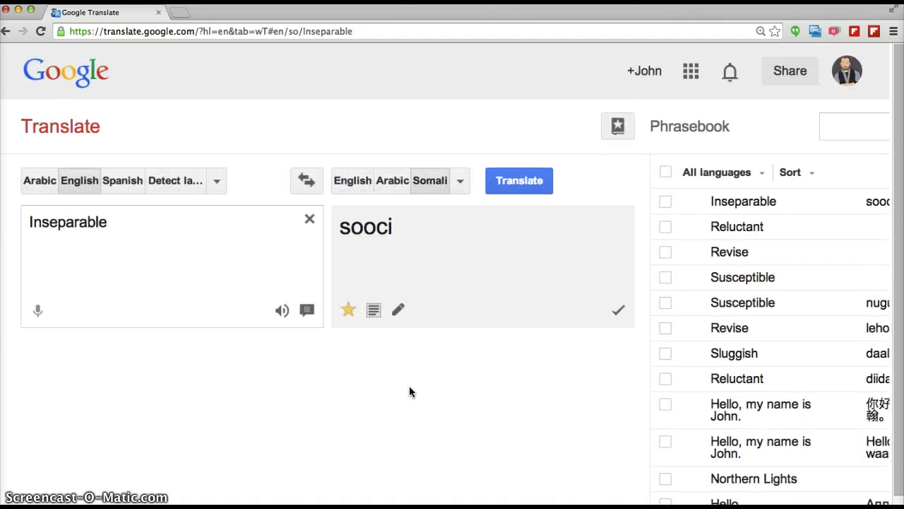